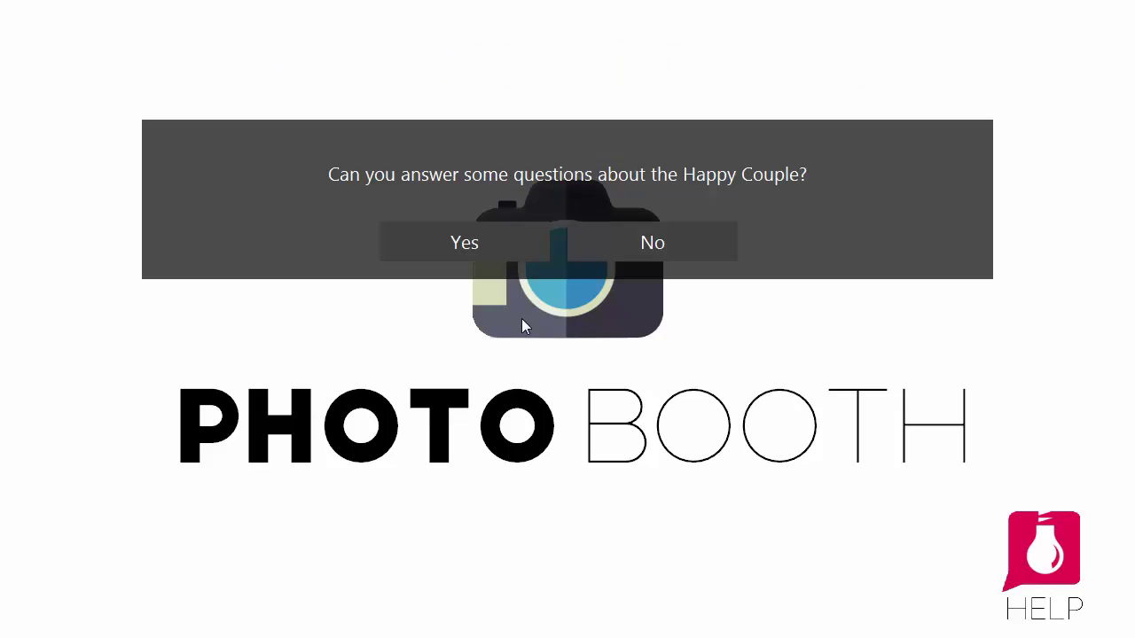
Agree to the Happy Couple questions, choose Bride's side, and mark Sports and Fantasy Football
left_click(463, 244)
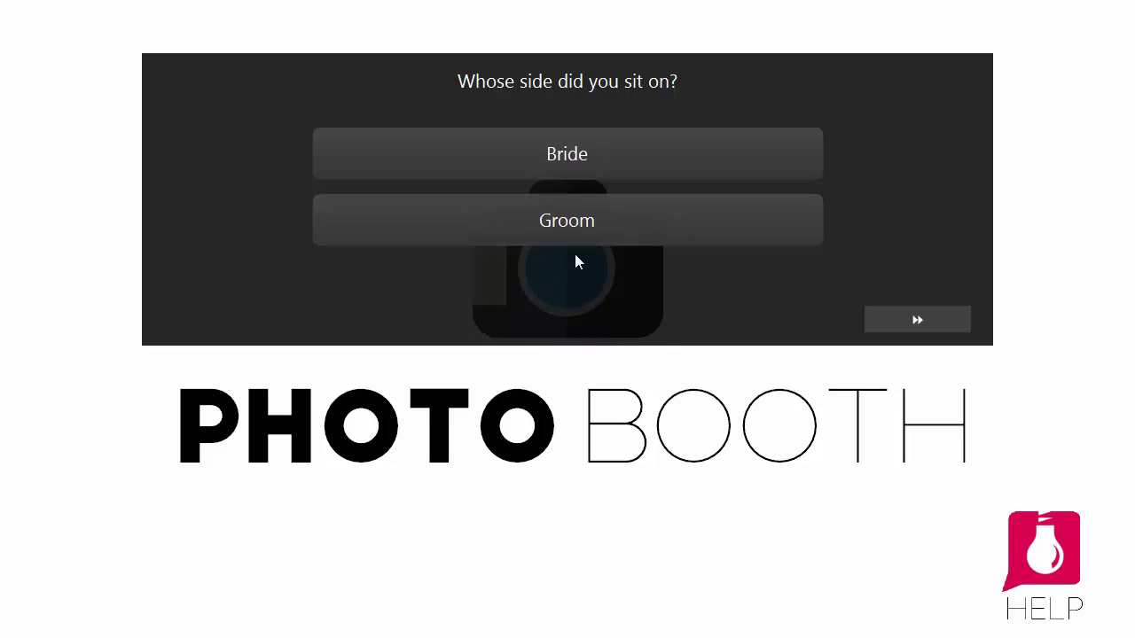
left_click(571, 153)
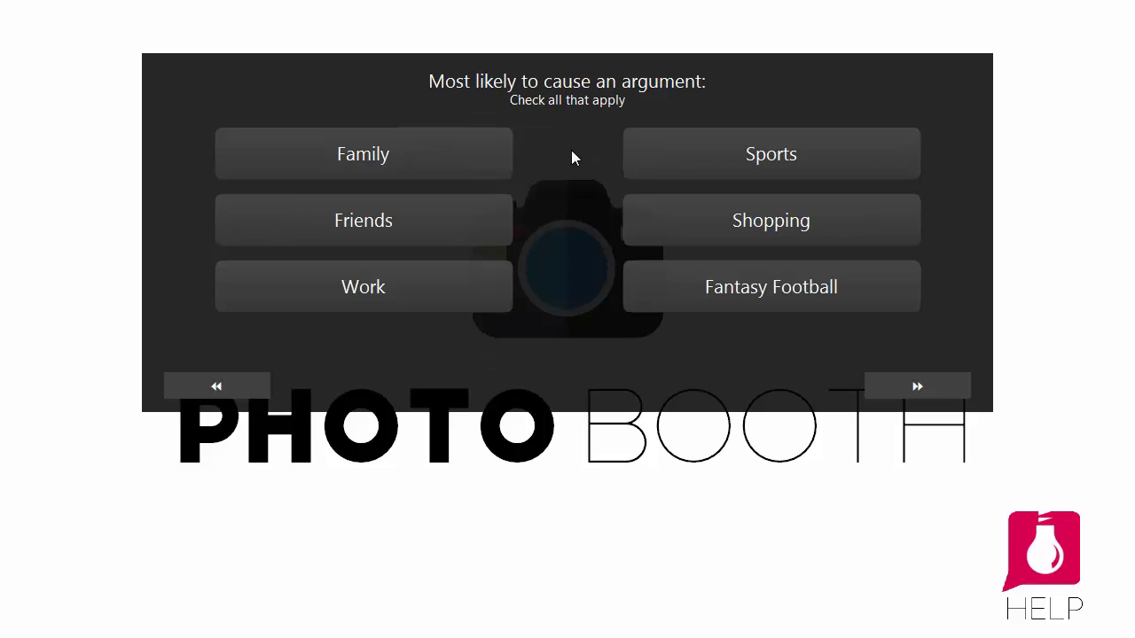
left_click(790, 154)
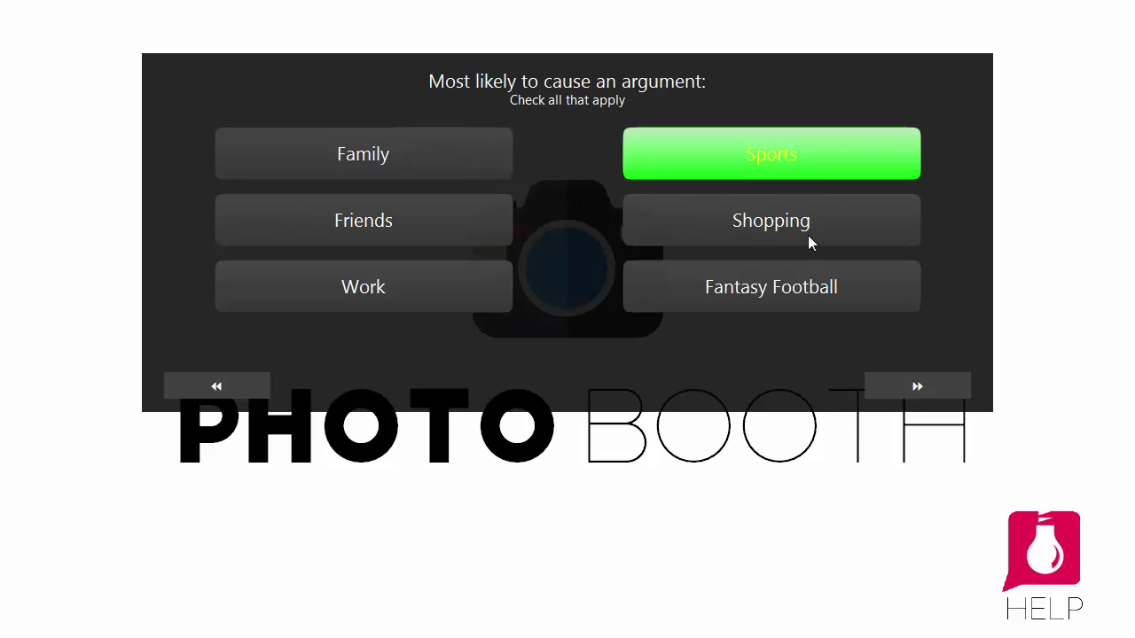
left_click(750, 290)
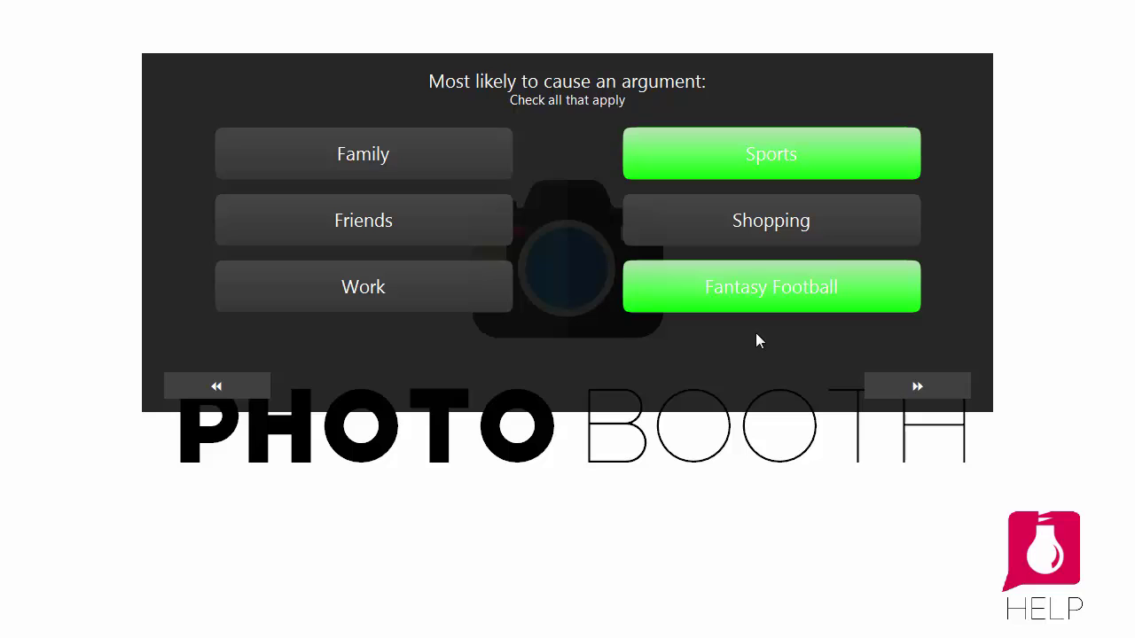
left_click(937, 391)
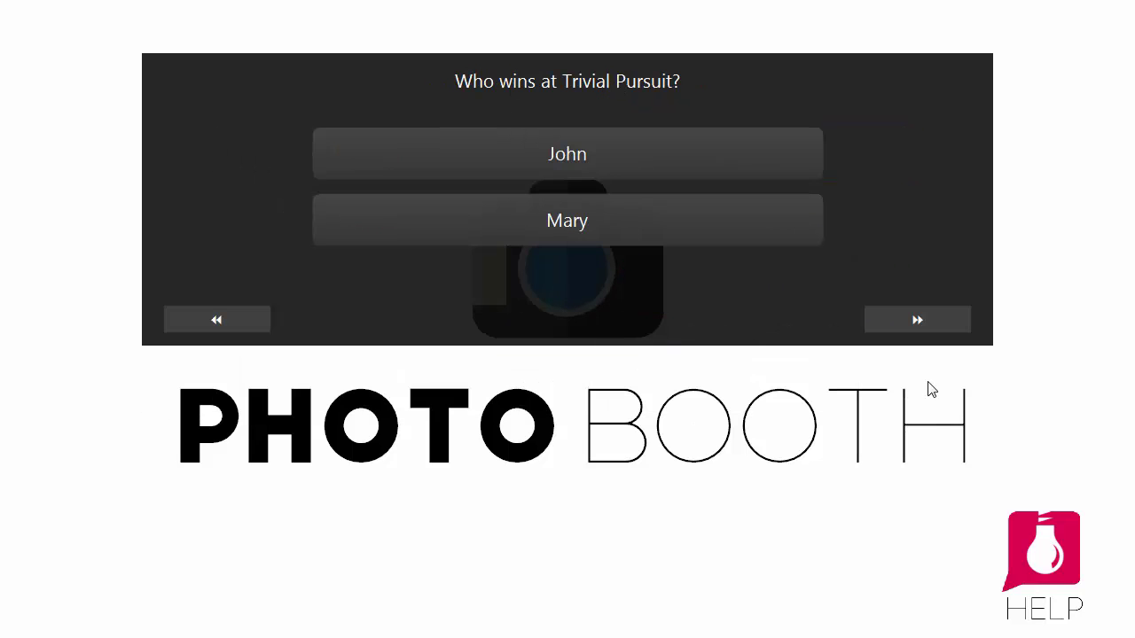
Answer the Trivial Pursuit, Best Dancer? and kids questions to reach the thank-you message
left_click(587, 221)
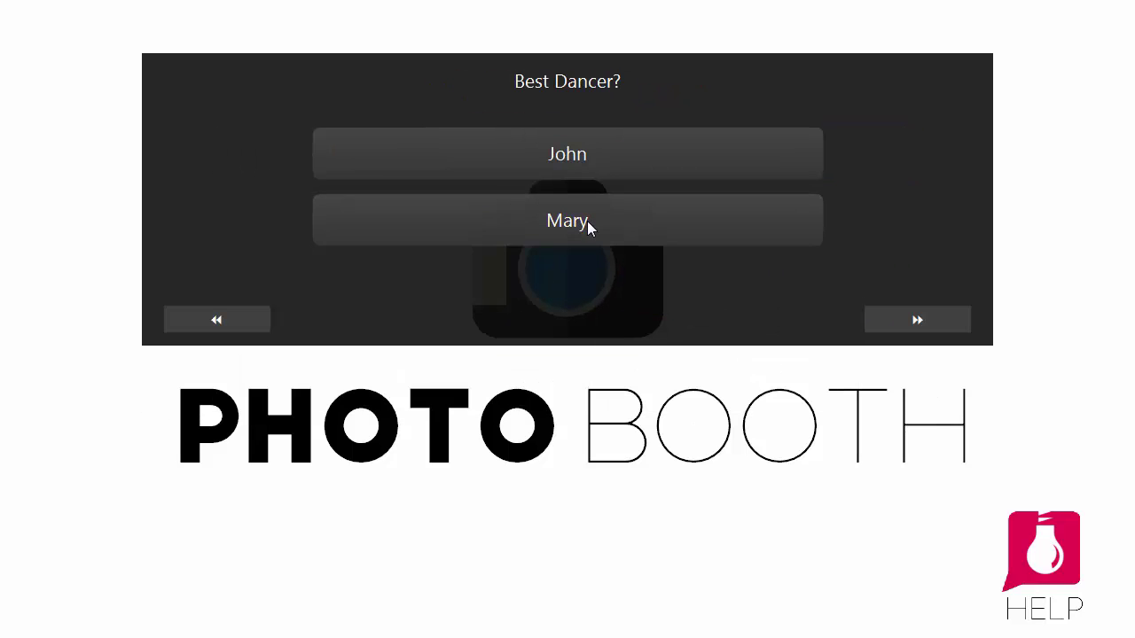
left_click(576, 154)
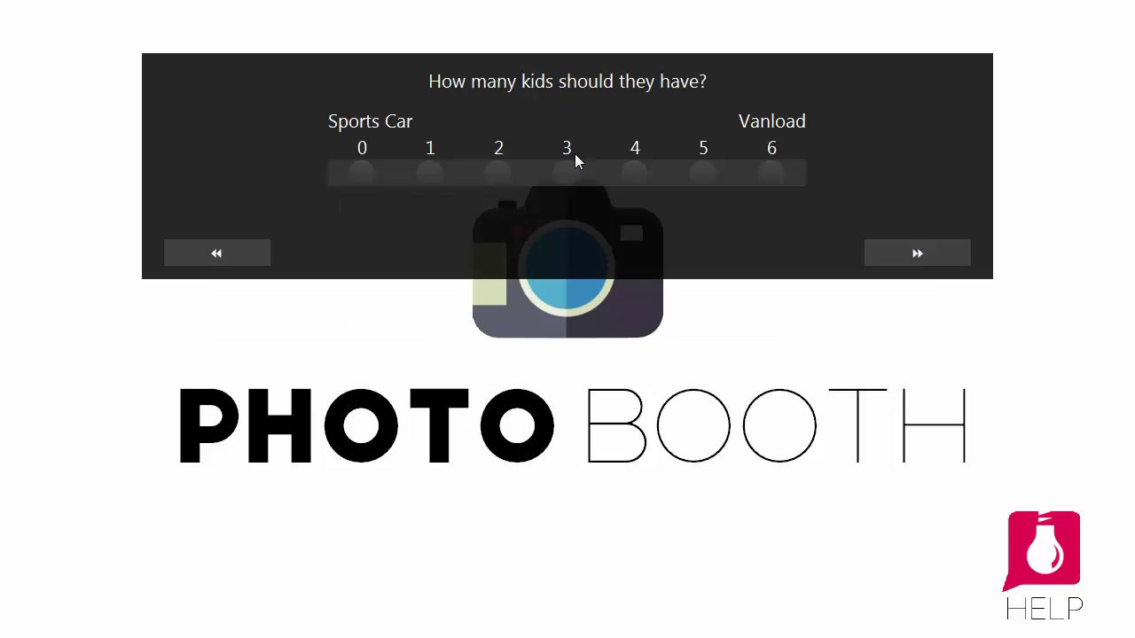
left_click(496, 173)
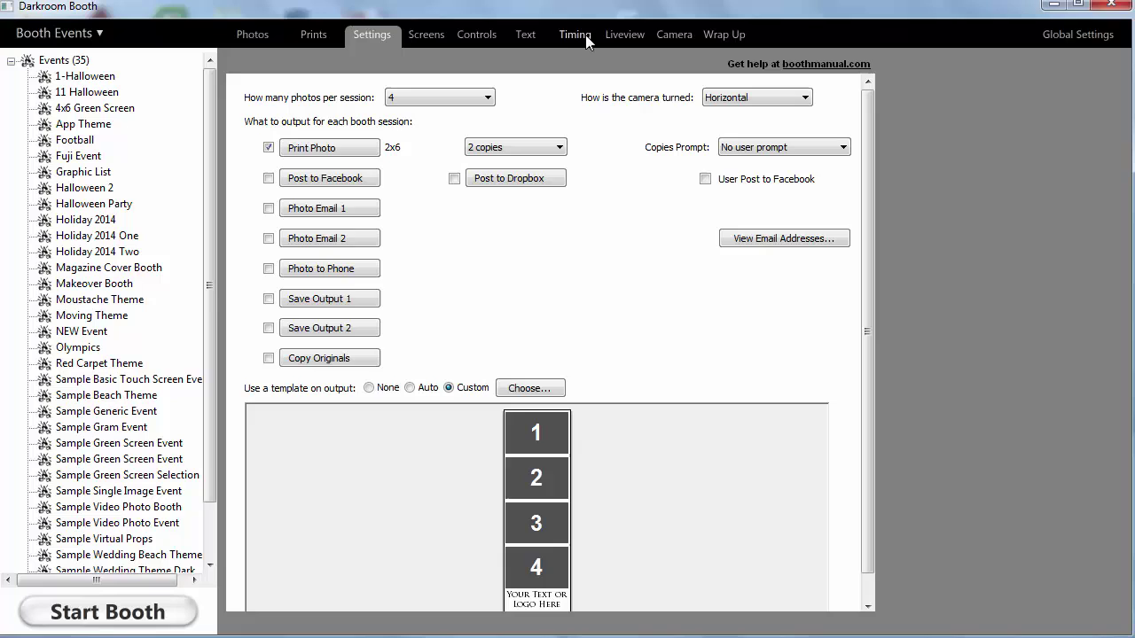
Open the Manage Surveys list from the Text settings and preview the Wedding Survey
left_click(525, 35)
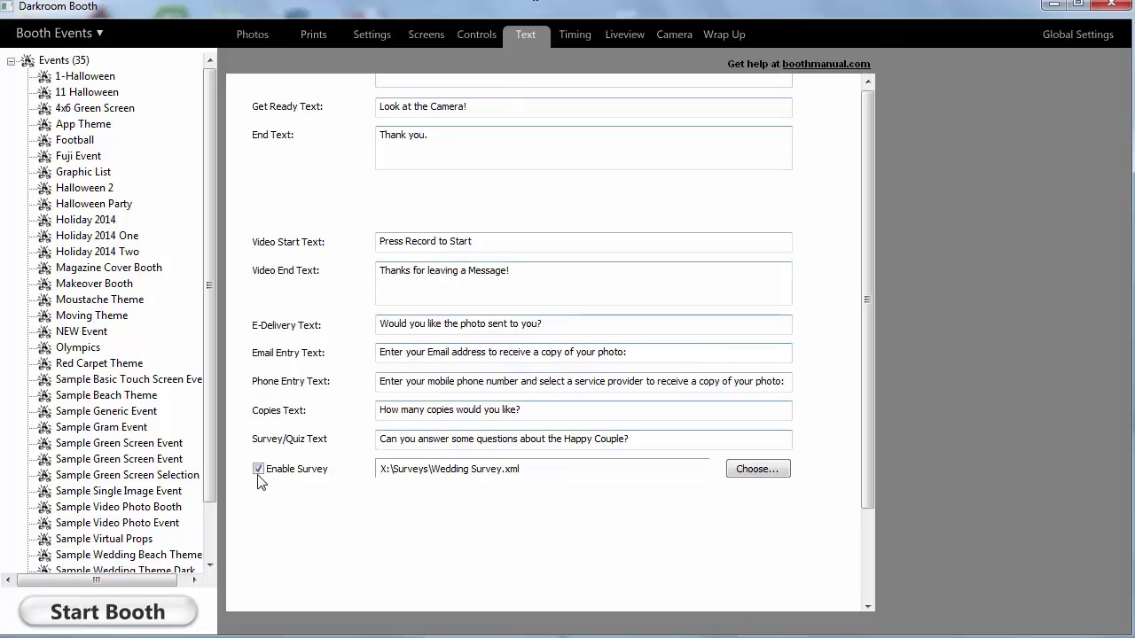
left_click(772, 475)
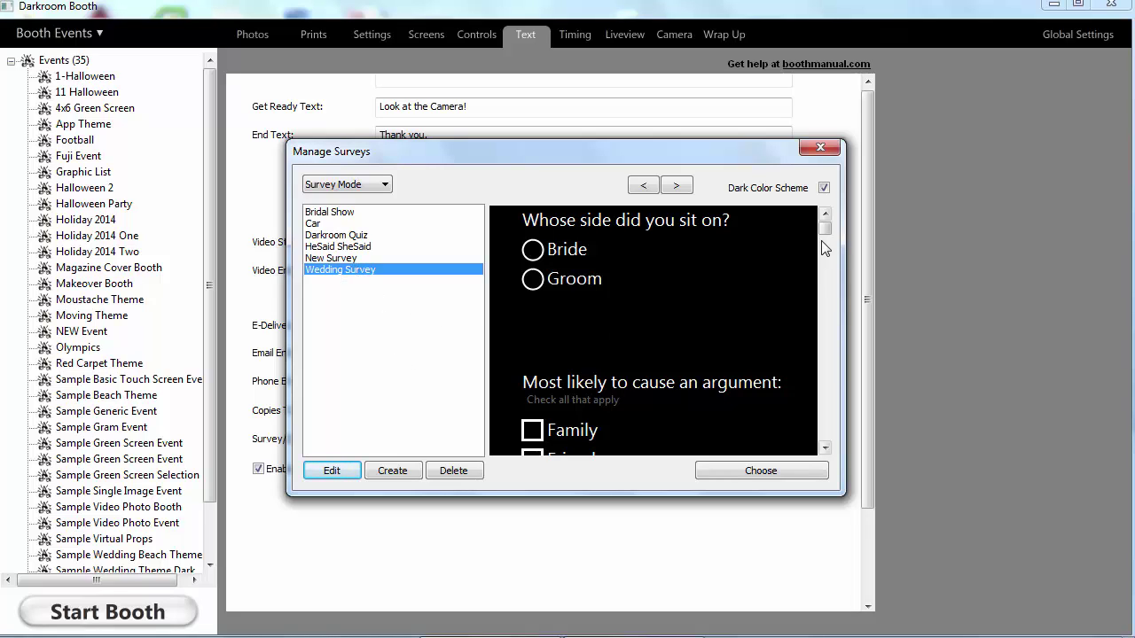
left_click(677, 185)
Page the Wedding Survey preview to Best Dancer? and toggle Dark Color Scheme off and on
left_click(684, 187)
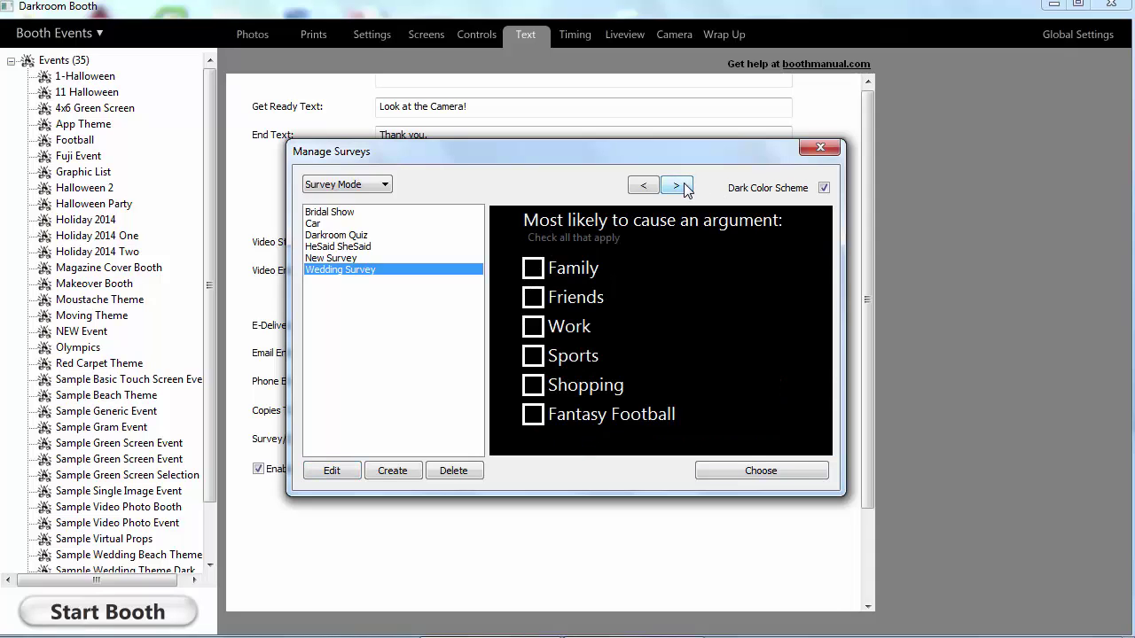
left_click(685, 187)
left_click(684, 187)
left_click(823, 188)
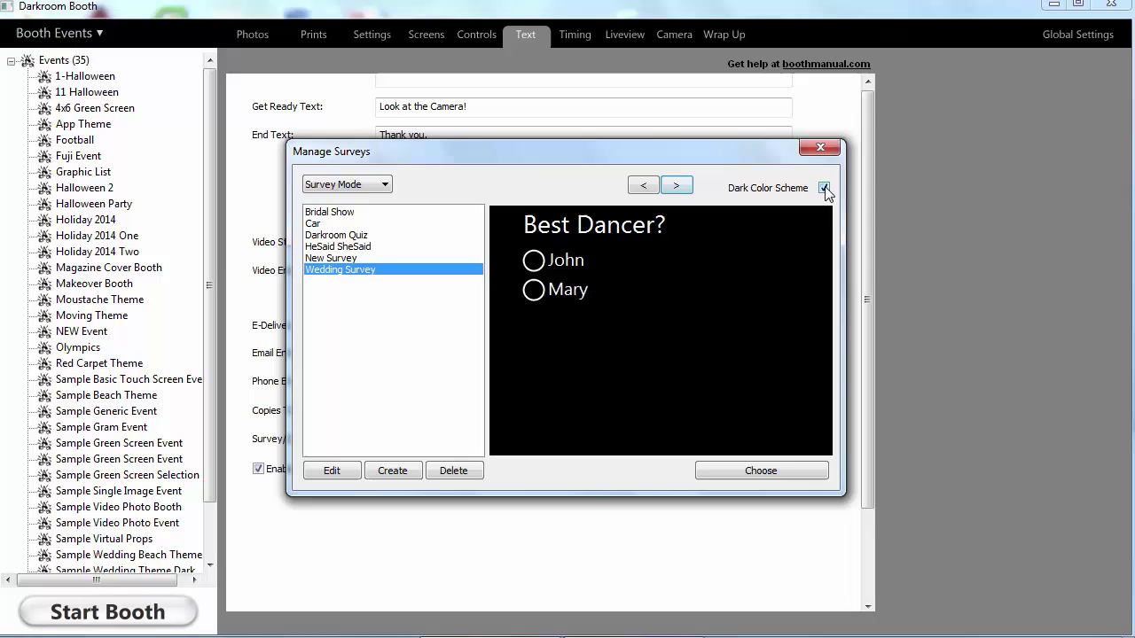
left_click(824, 188)
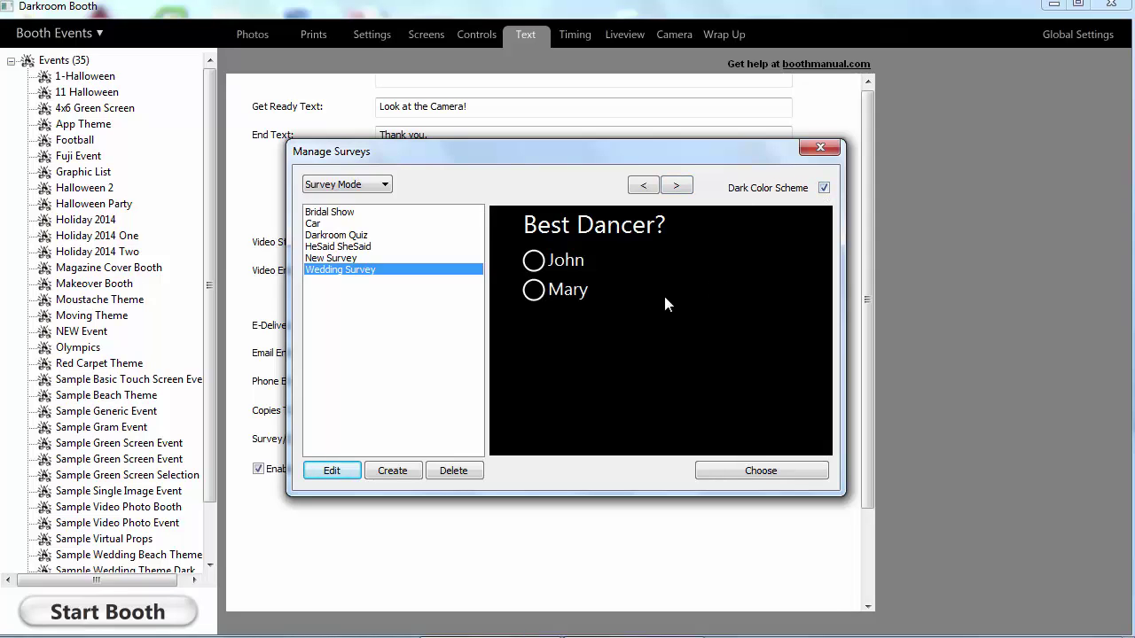
Edit the Best Dancer? question, review the question types, and keep Multiple Choice
left_click(333, 471)
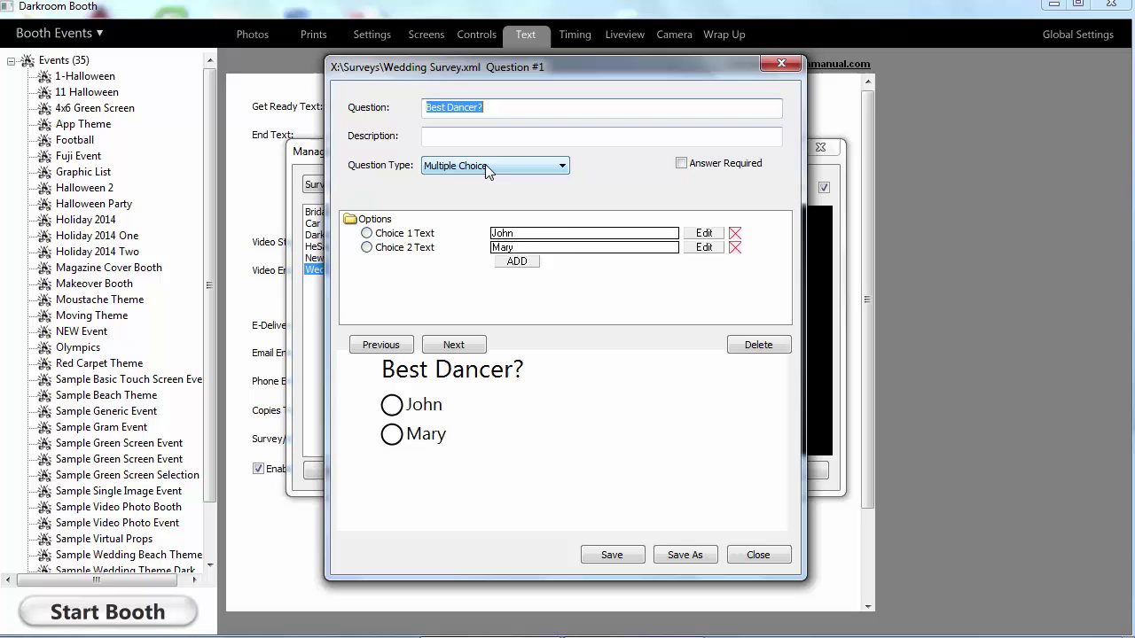
left_click(485, 167)
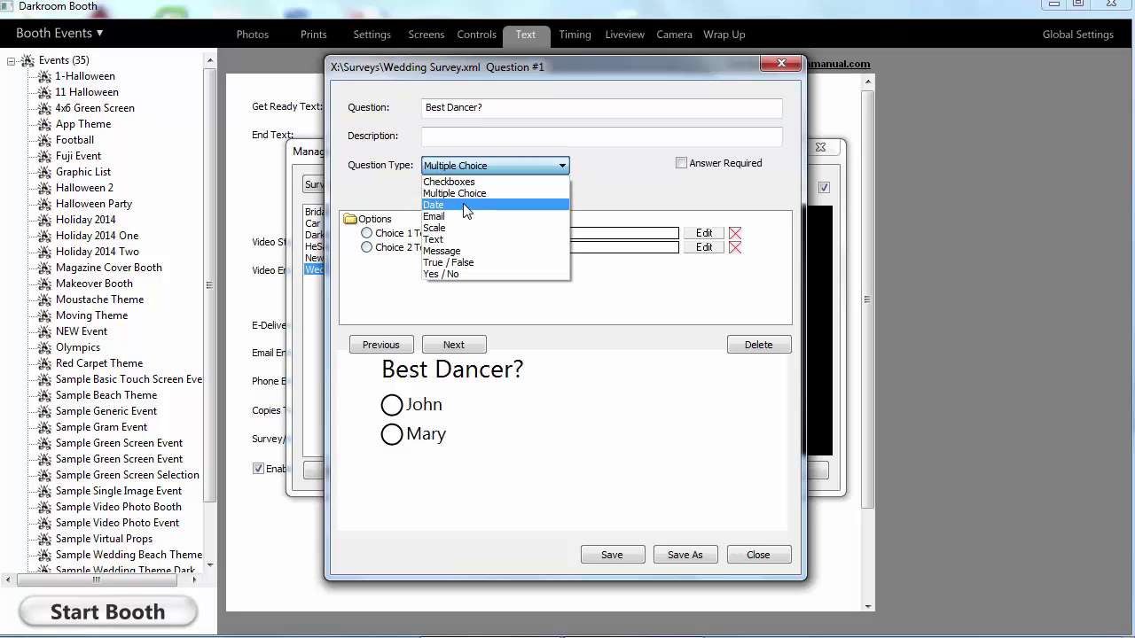
left_click(617, 167)
left_click(547, 167)
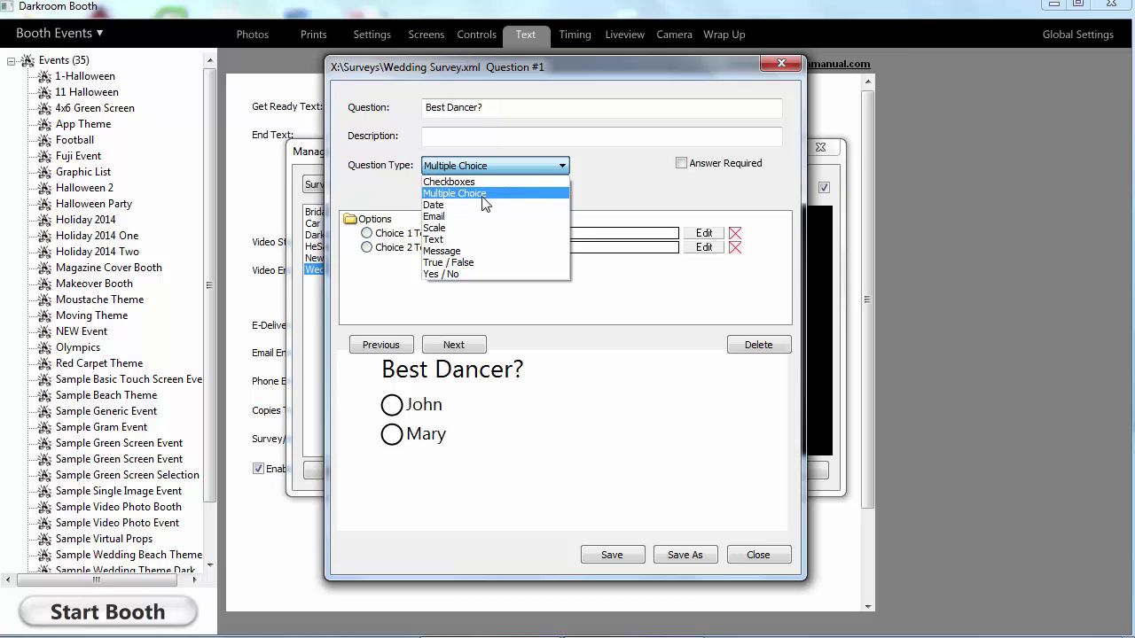
left_click(388, 186)
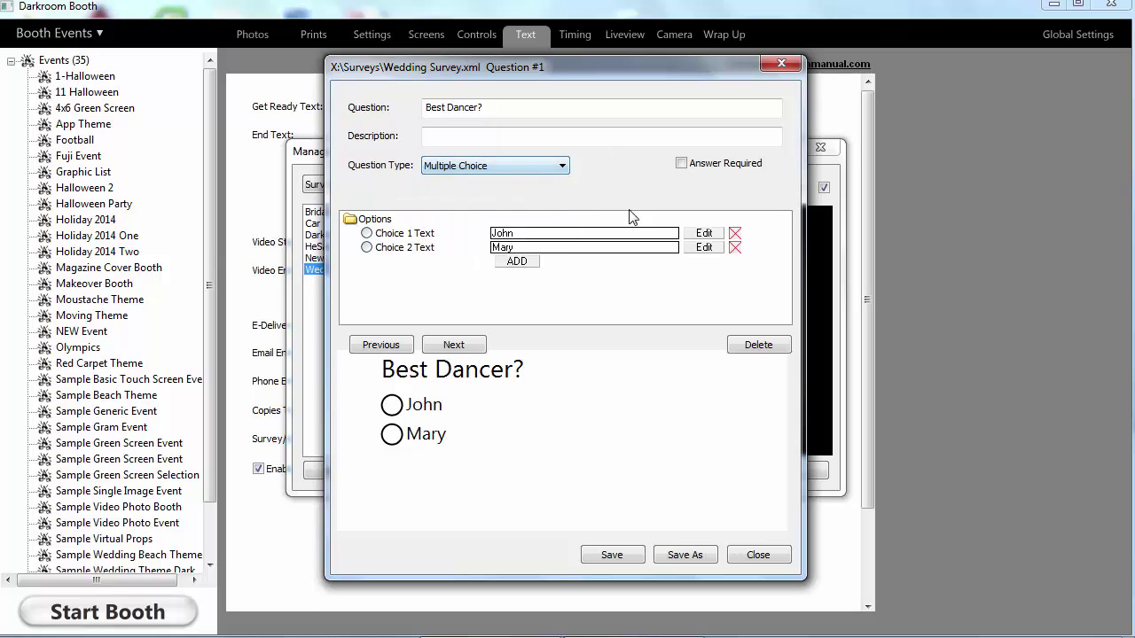
Switch to Quiz Mode, select Darkroom Quiz, and confirm quiz options requiring 3 right answers
left_click(768, 556)
left_click(370, 189)
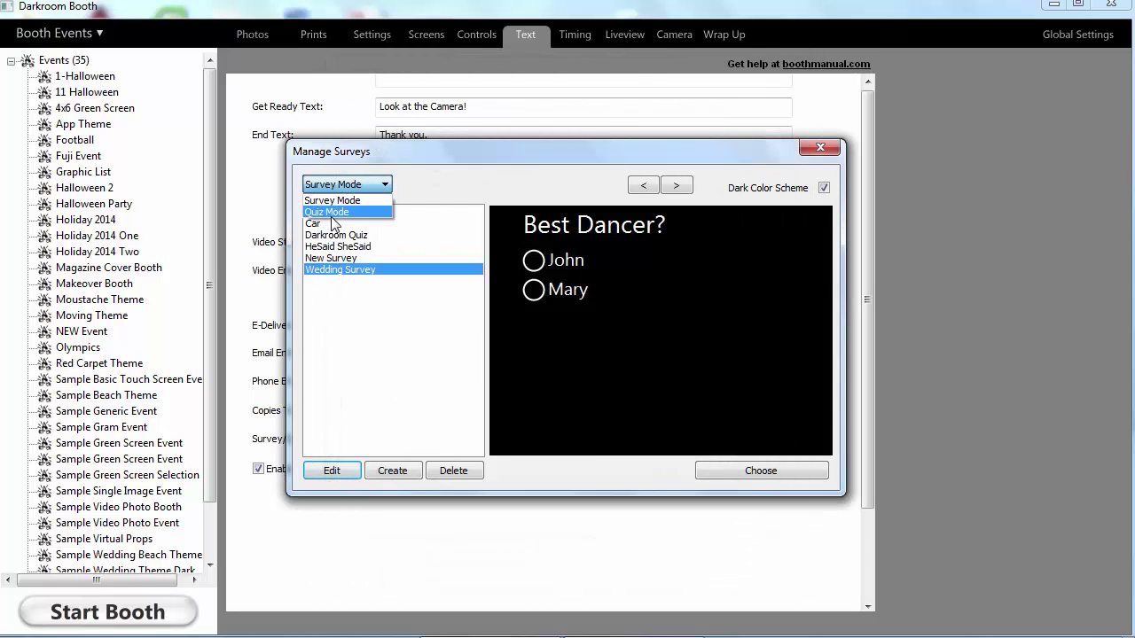
left_click(337, 211)
left_click(360, 235)
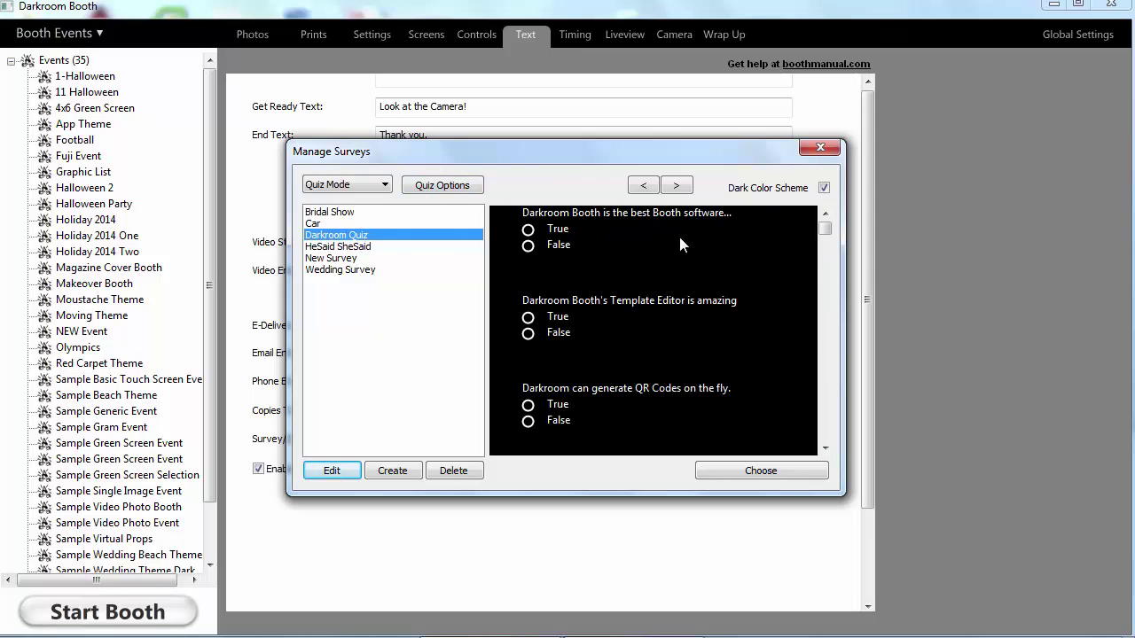
left_click(442, 186)
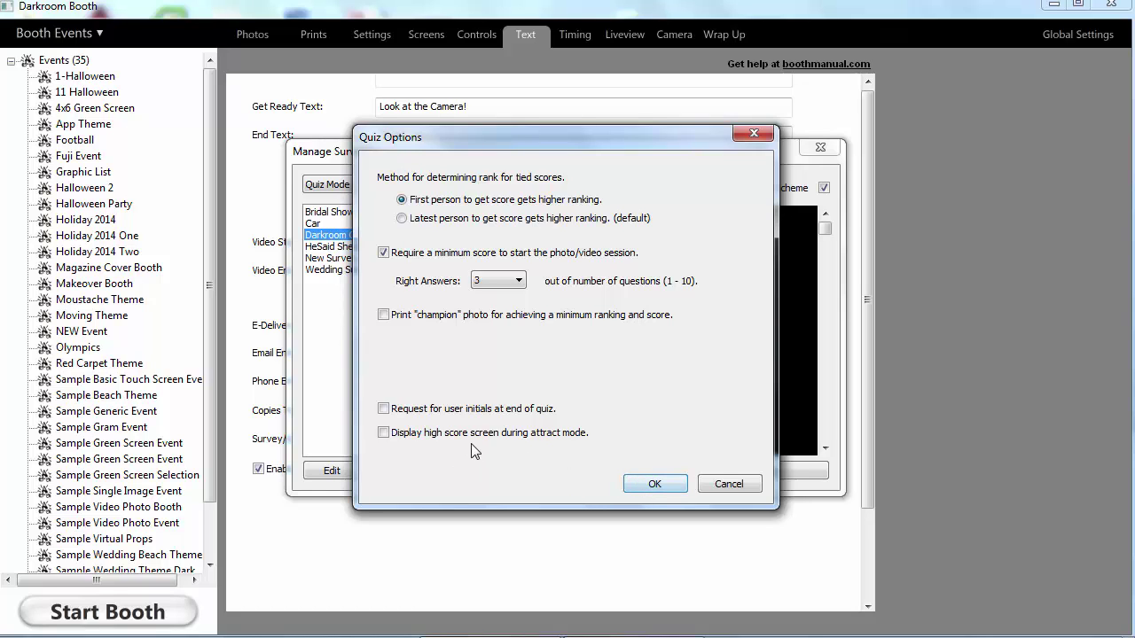
left_click(655, 483)
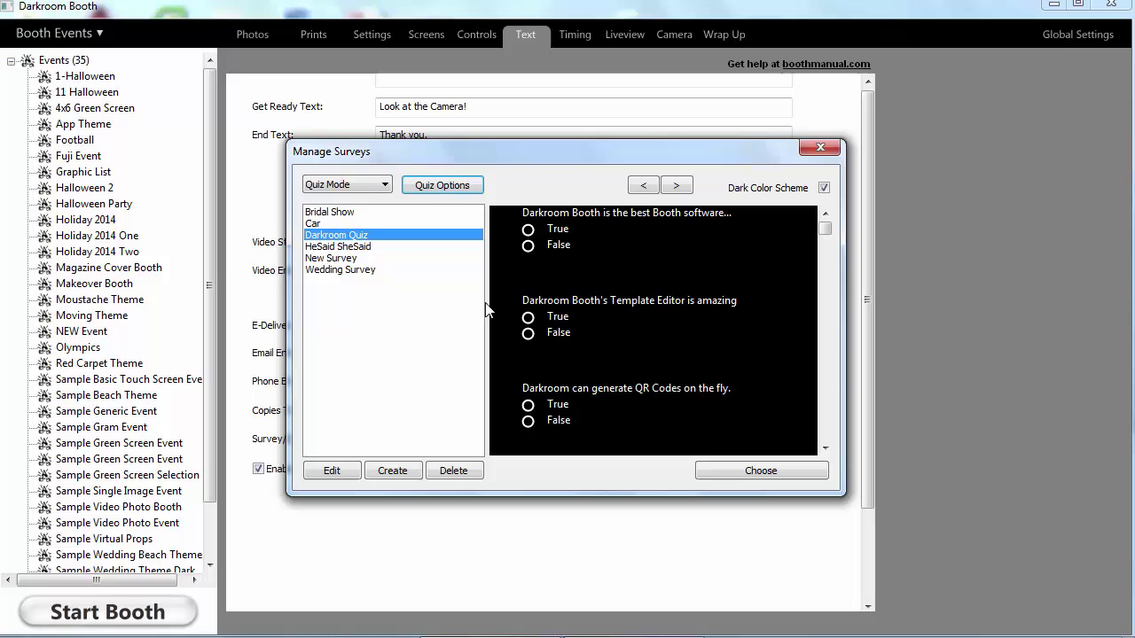
Assign Darkroom Quiz to the event and start a booth session
left_click(761, 470)
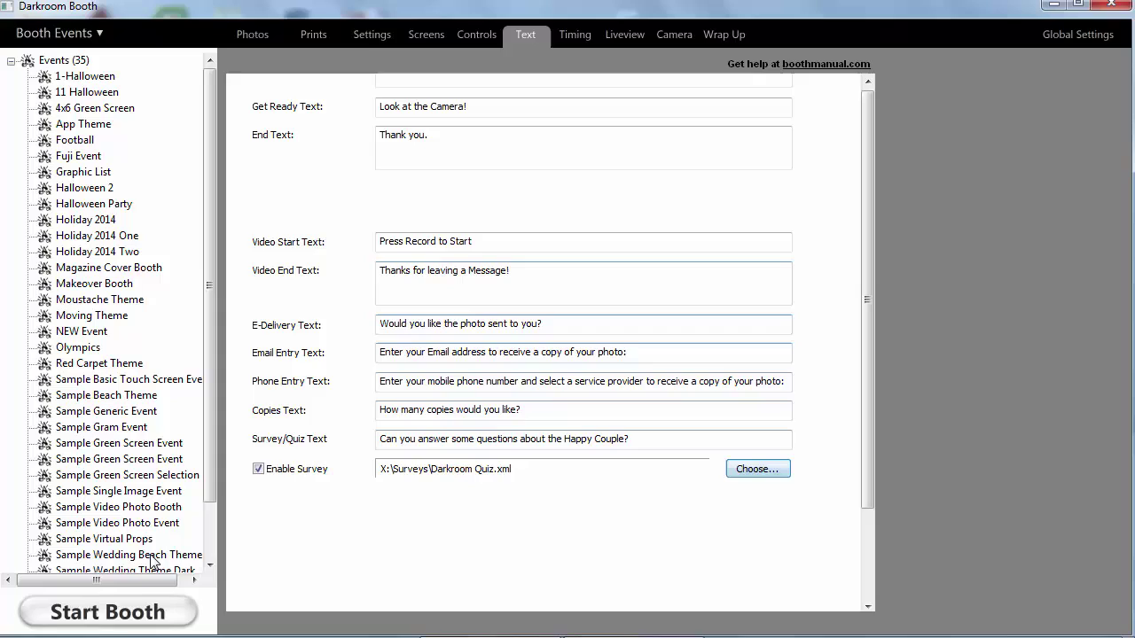
left_click(115, 616)
left_click(515, 312)
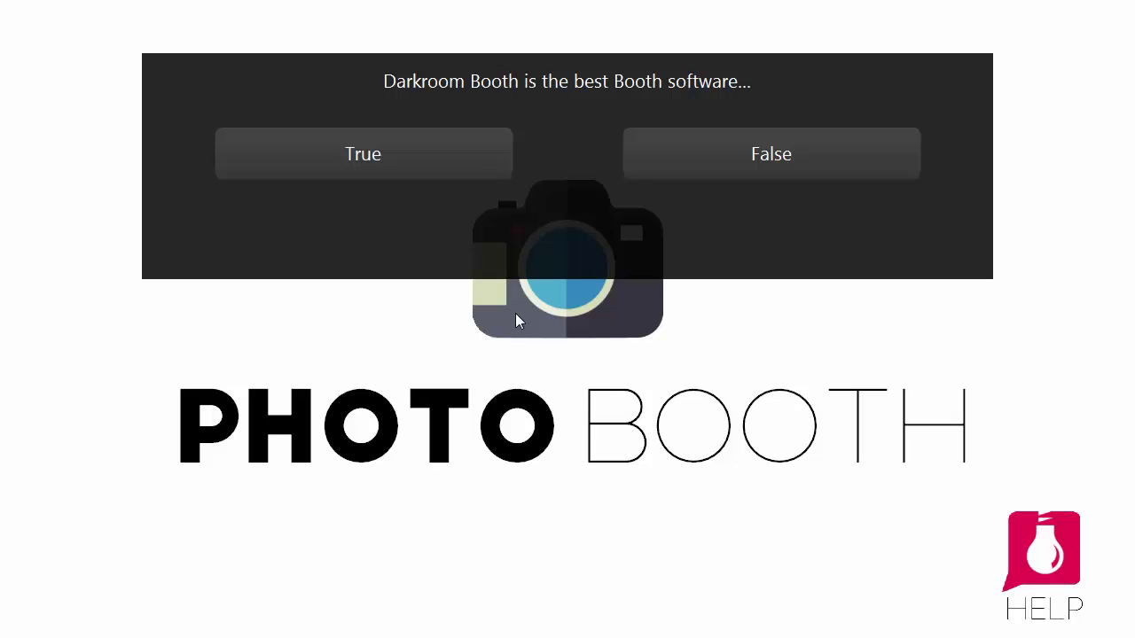
Answer True to all three quiz questions to reach the top-3 scores screen
left_click(386, 155)
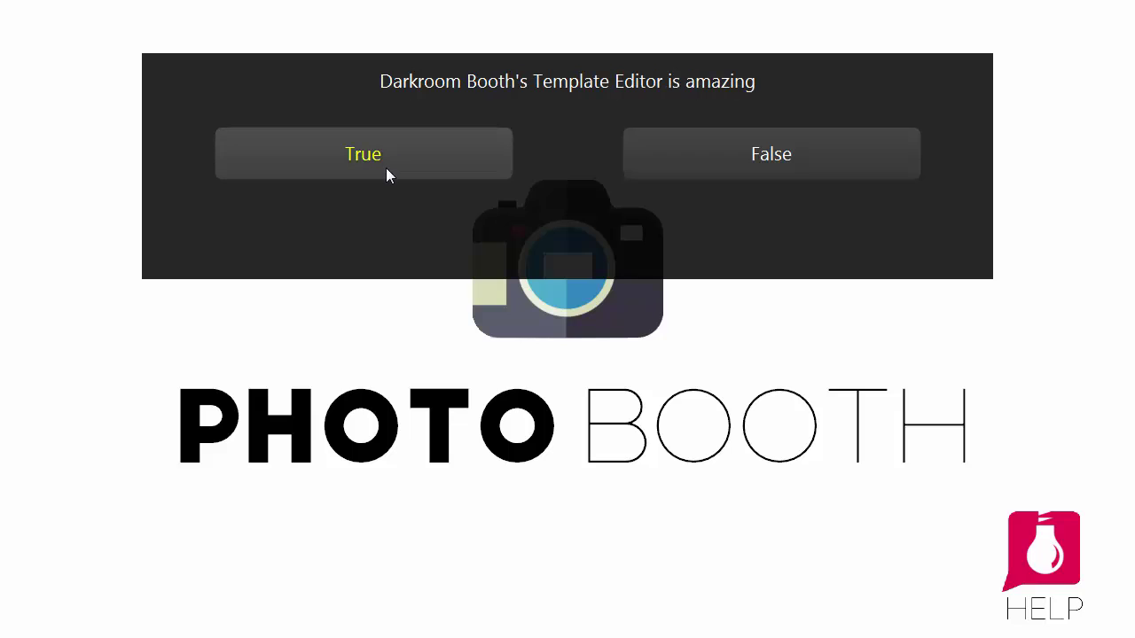
left_click(388, 156)
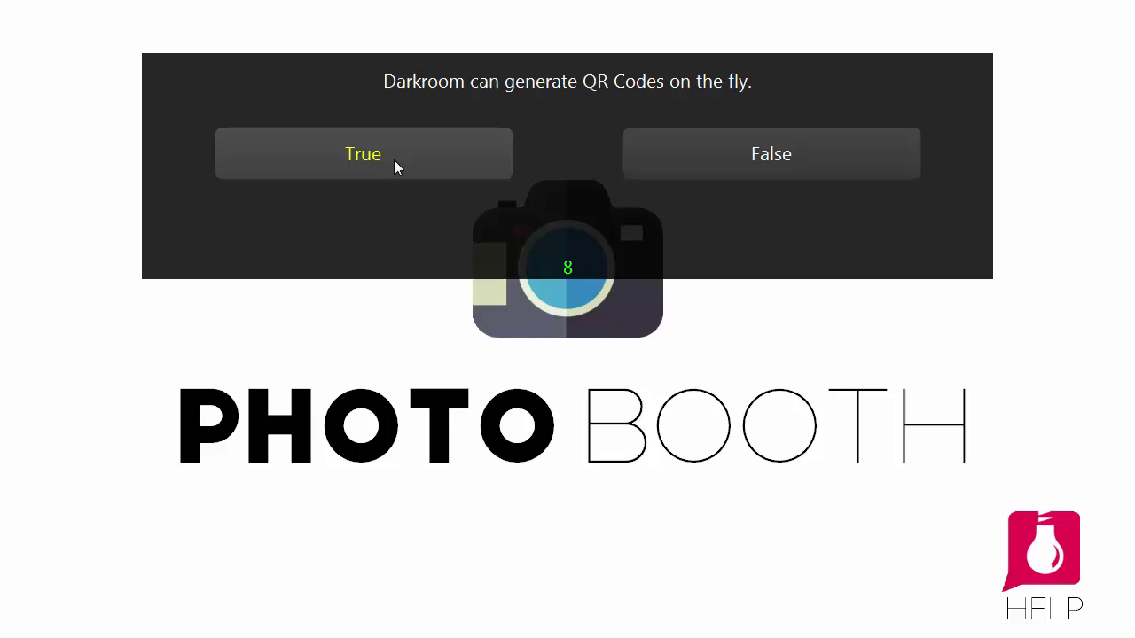
left_click(394, 162)
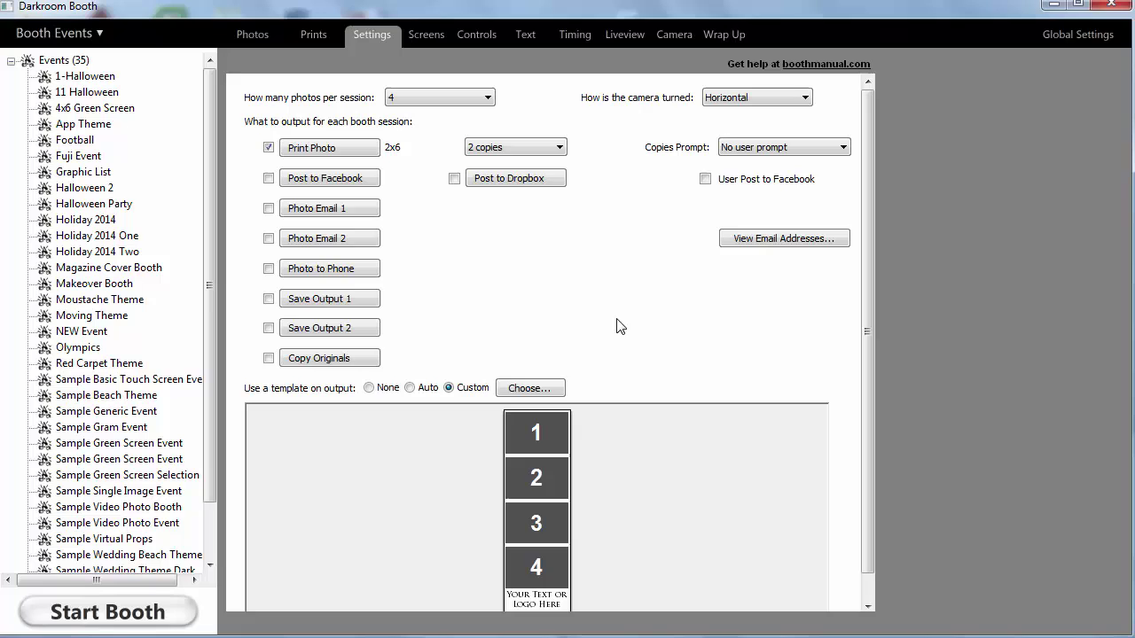
Check that the Text settings show the survey enabled from X:\Surveys\Darkroom Quiz.xml
left_click(526, 35)
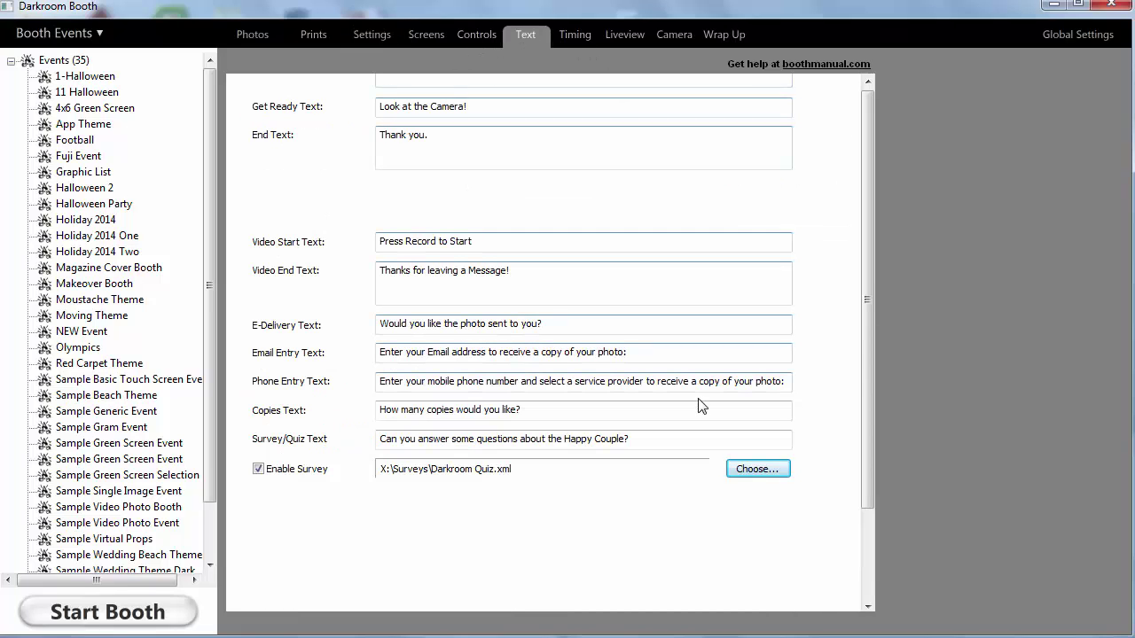